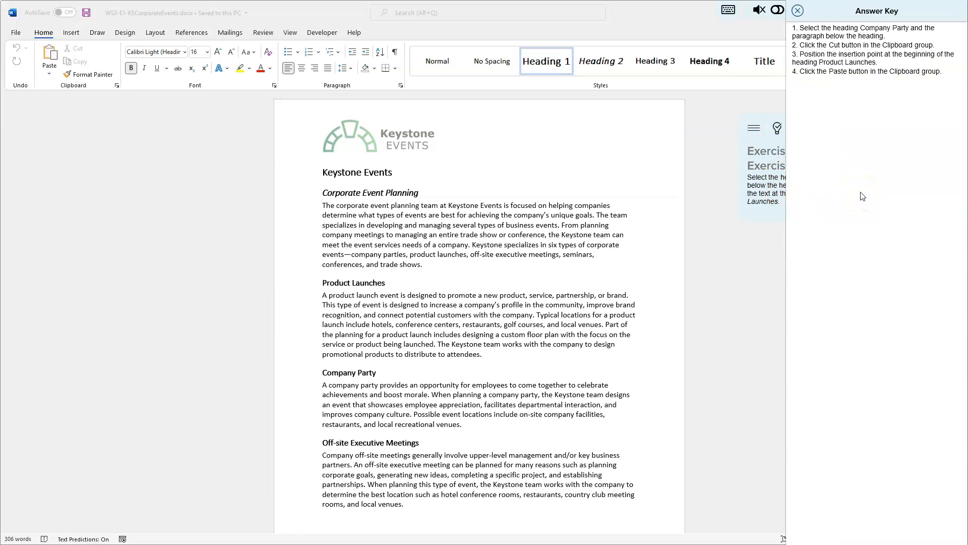
Step: Move the Company Party heading and its paragraph to the beginning of the Product Launches heading by cutting and pasting
click(293, 376)
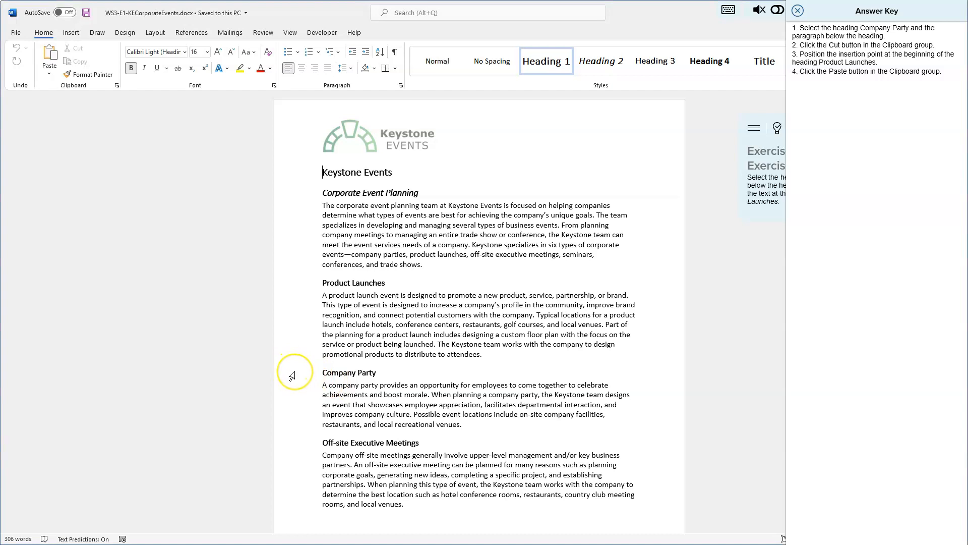
drag(292, 374, 291, 427)
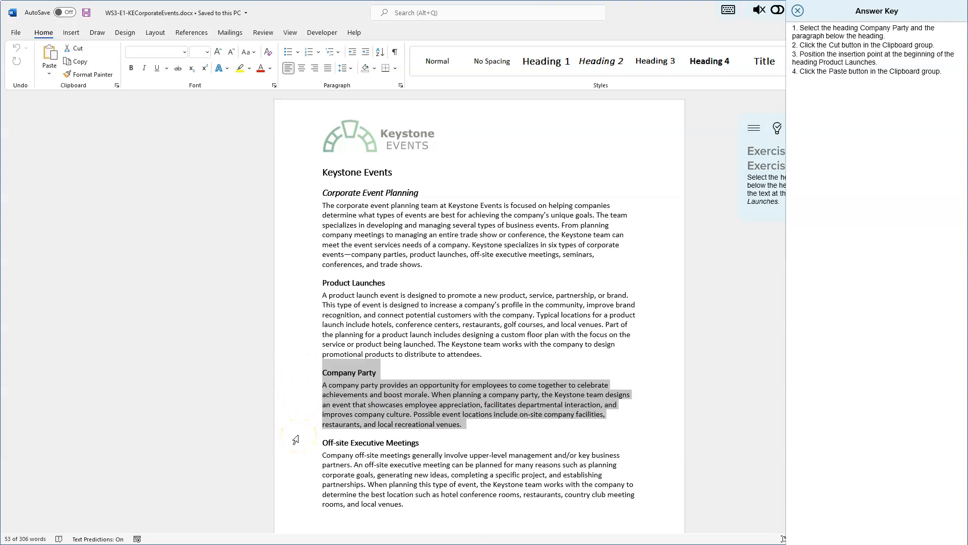
click(80, 51)
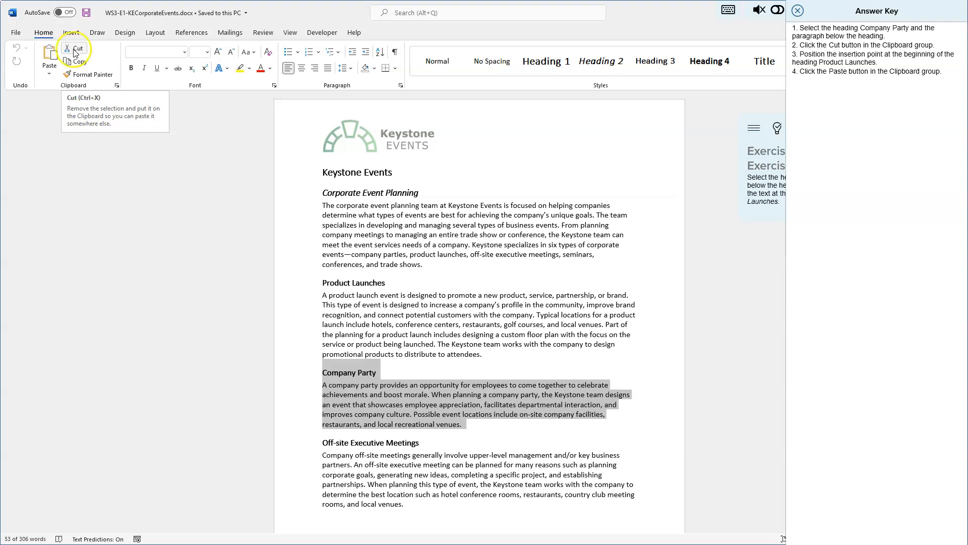
click(80, 52)
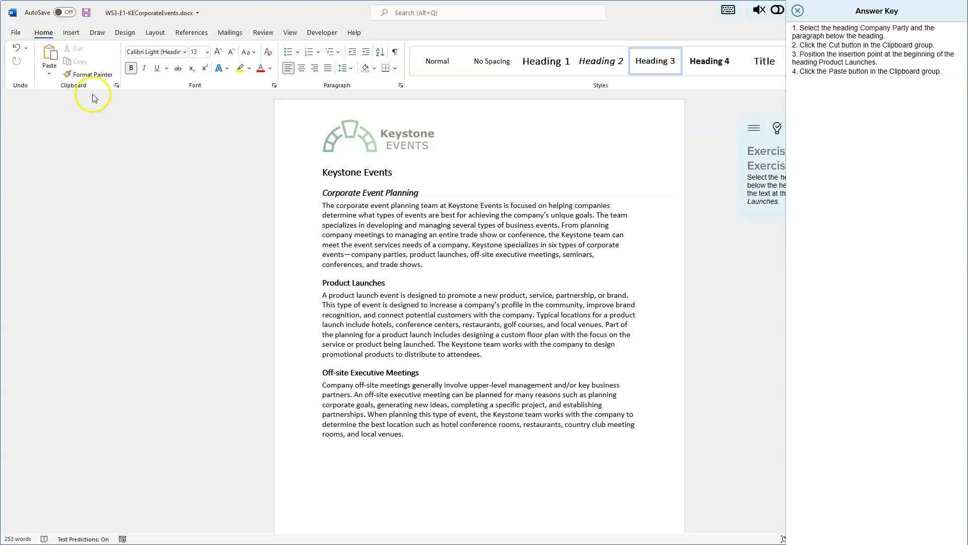
click(836, 57)
click(323, 284)
click(50, 53)
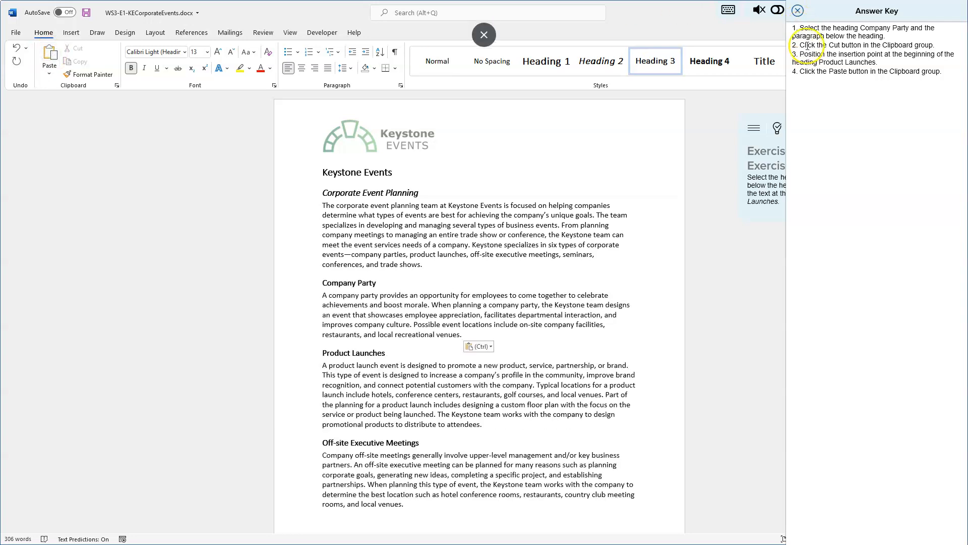
Step: Close the answer key, advance to the second task and display its answer key
click(798, 11)
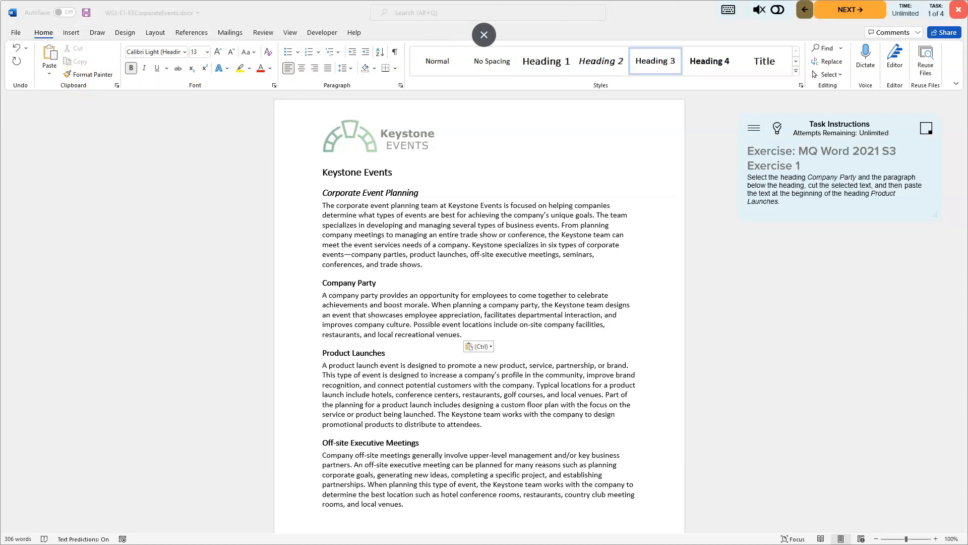
click(856, 10)
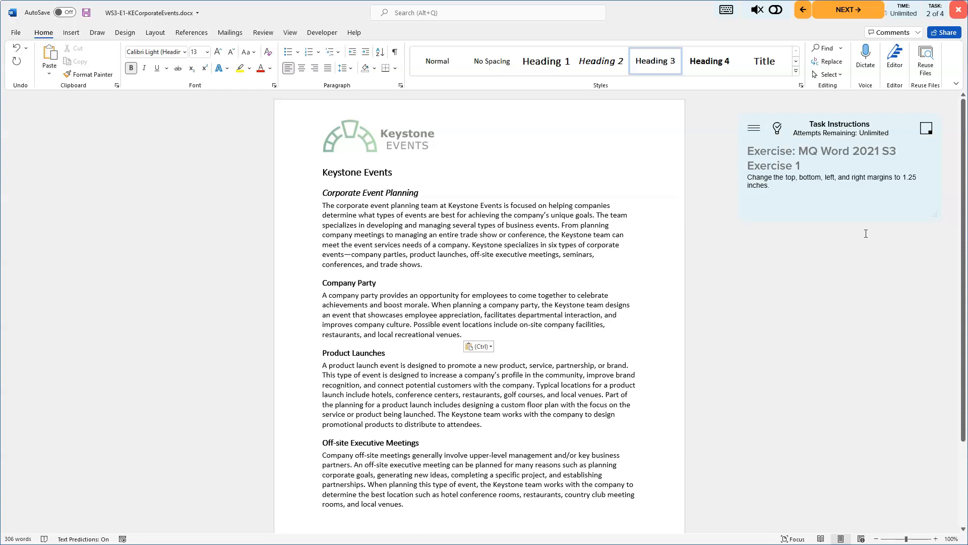
click(777, 130)
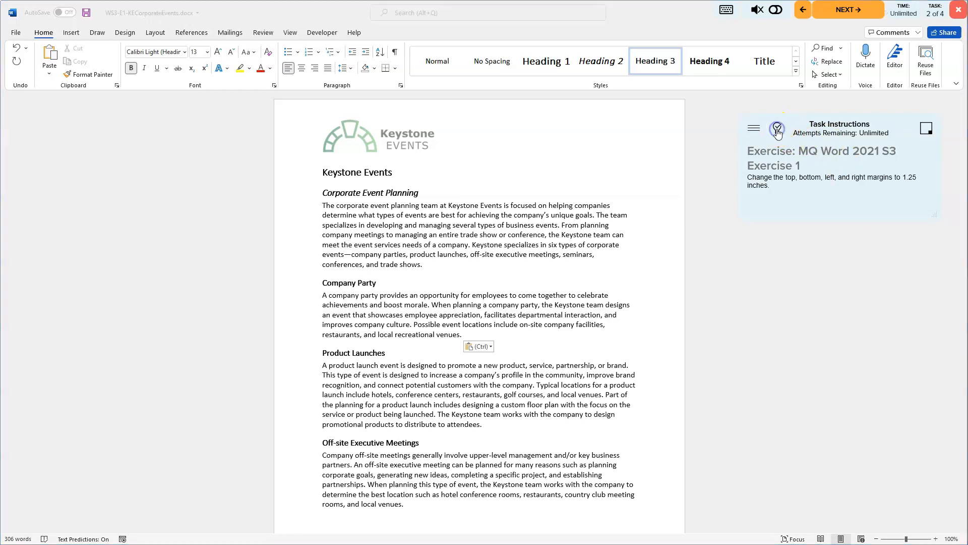
Step: Set the top, bottom, left and right margins of the whole document to 1.25 inches and save it
click(268, 6)
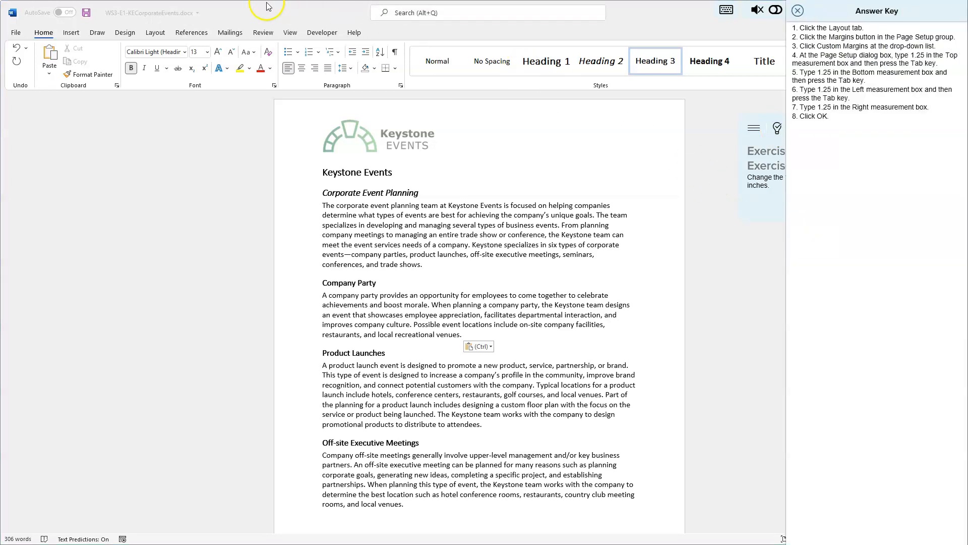
click(157, 34)
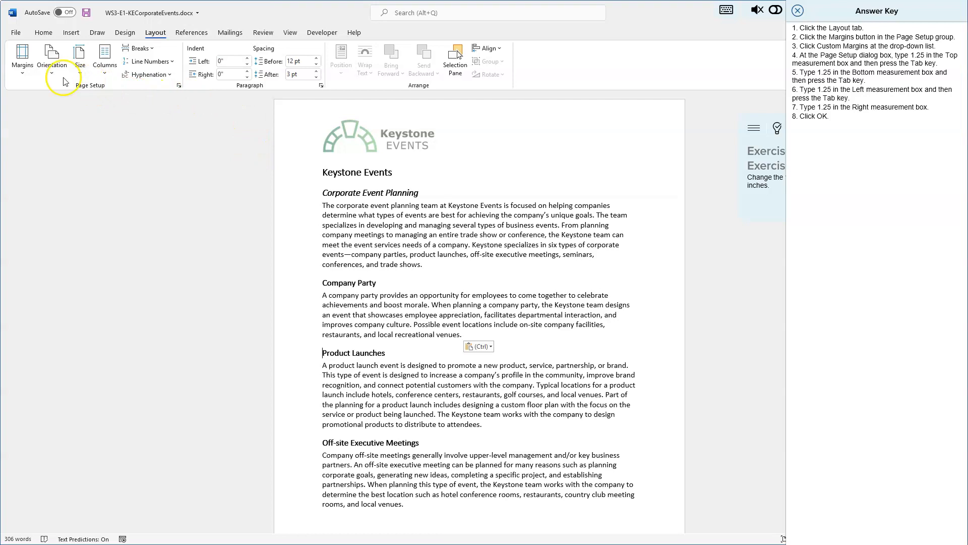
click(23, 53)
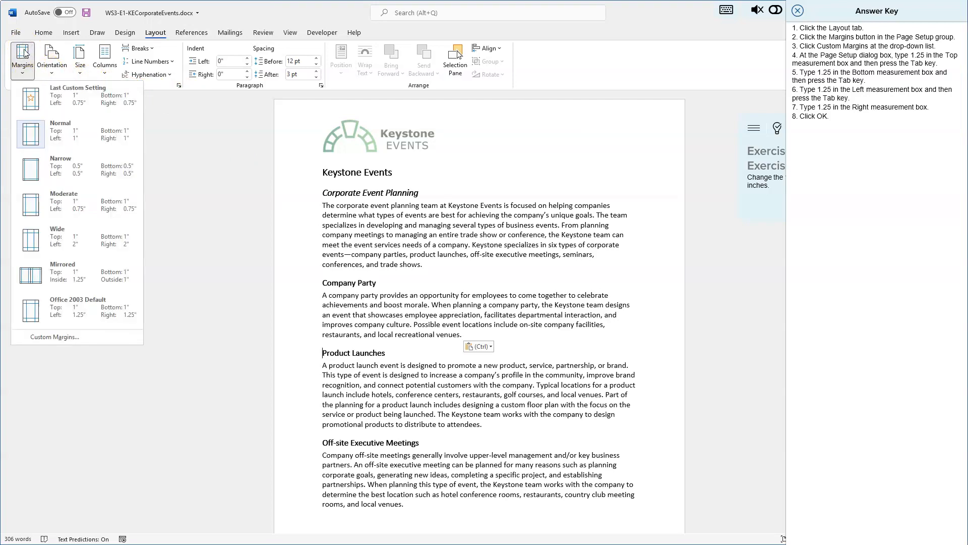
click(55, 337)
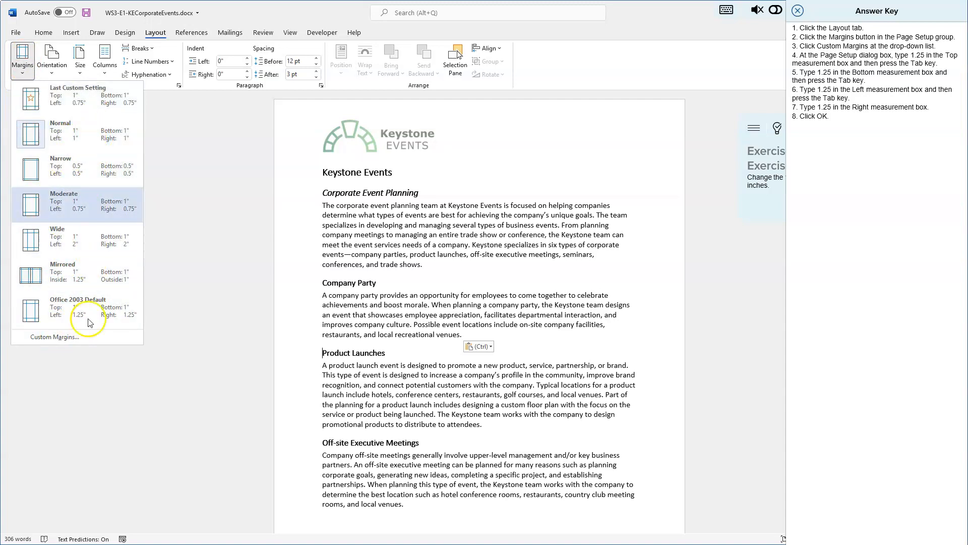
click(51, 341)
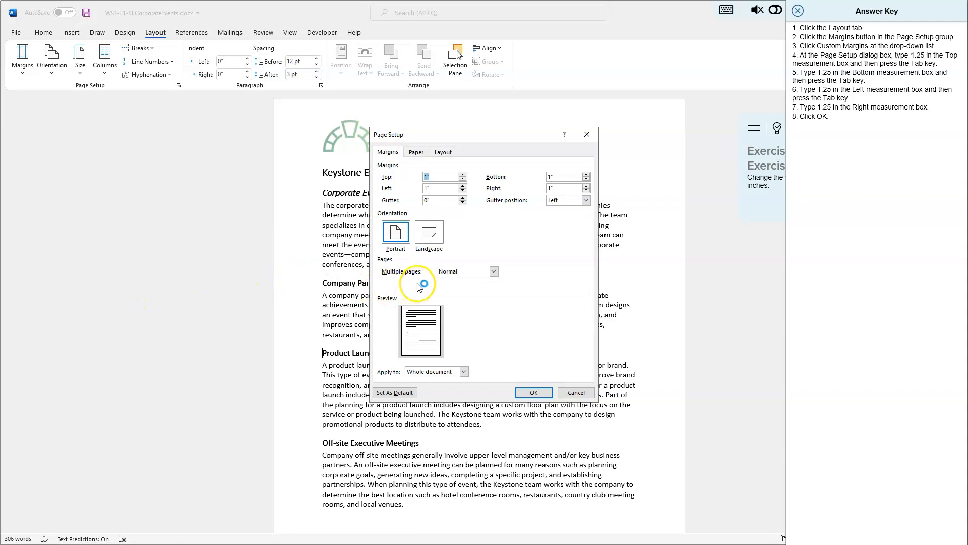
text(1)
key(Tab)
text(1.25)
key(Tab)
text(1.)
key(Tab)
text(1)
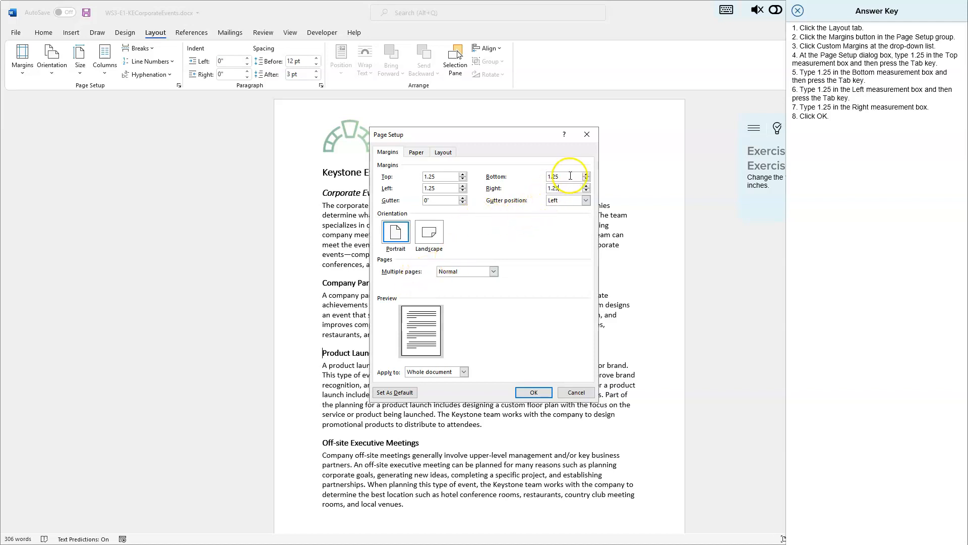
click(540, 393)
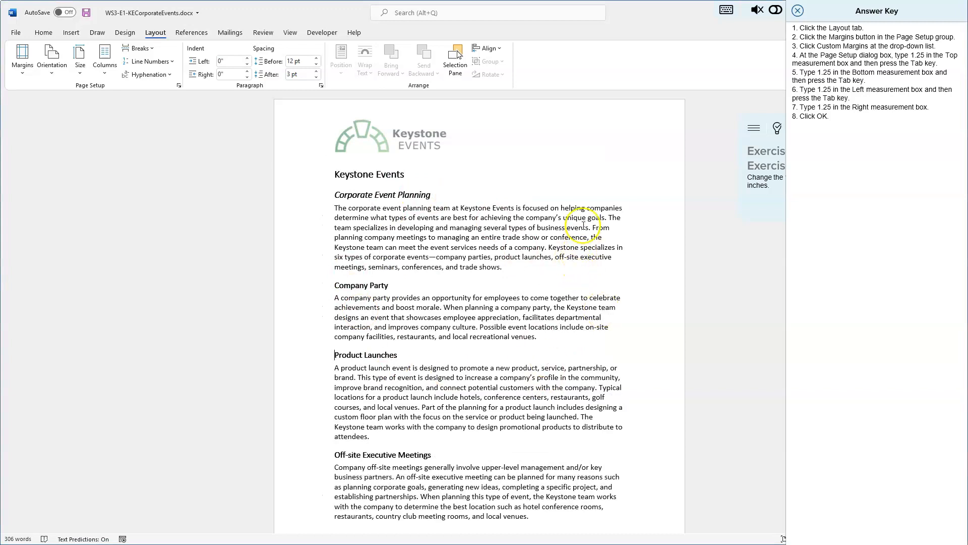
click(87, 13)
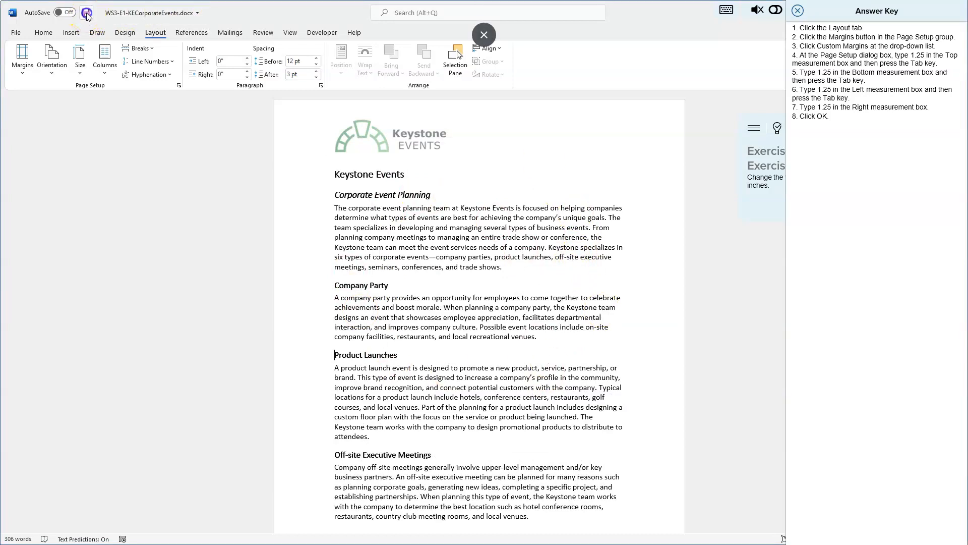
Step: Close the margins answer key, advance to the third task and display its answer key
click(798, 10)
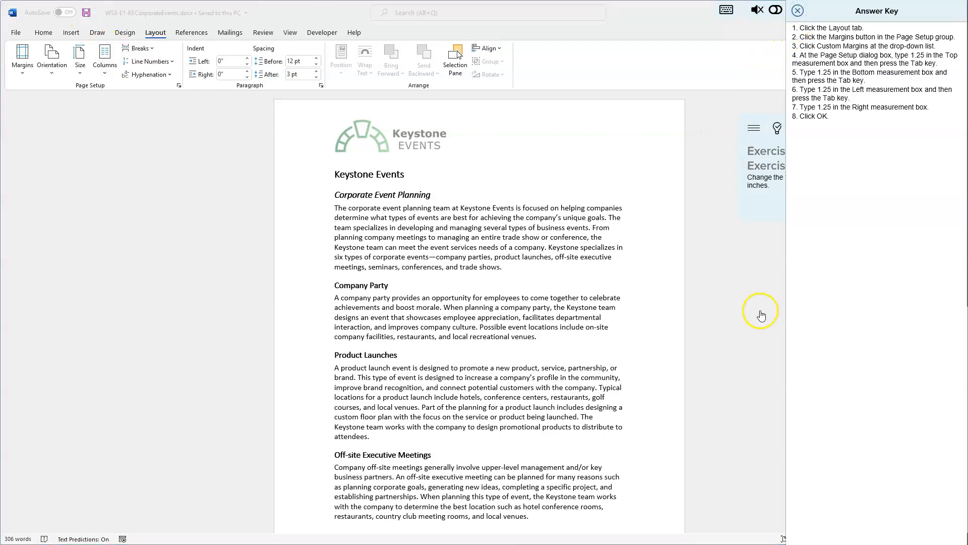
click(851, 10)
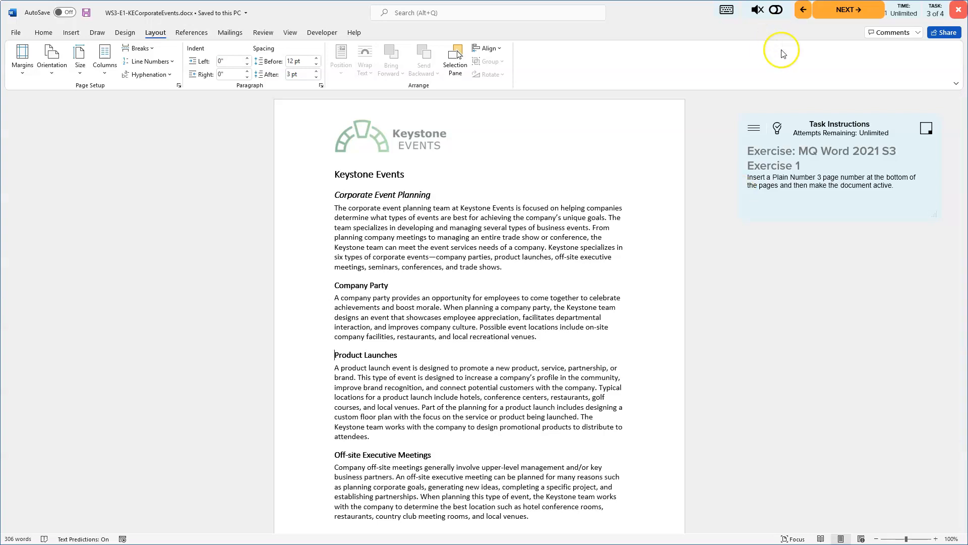
click(777, 129)
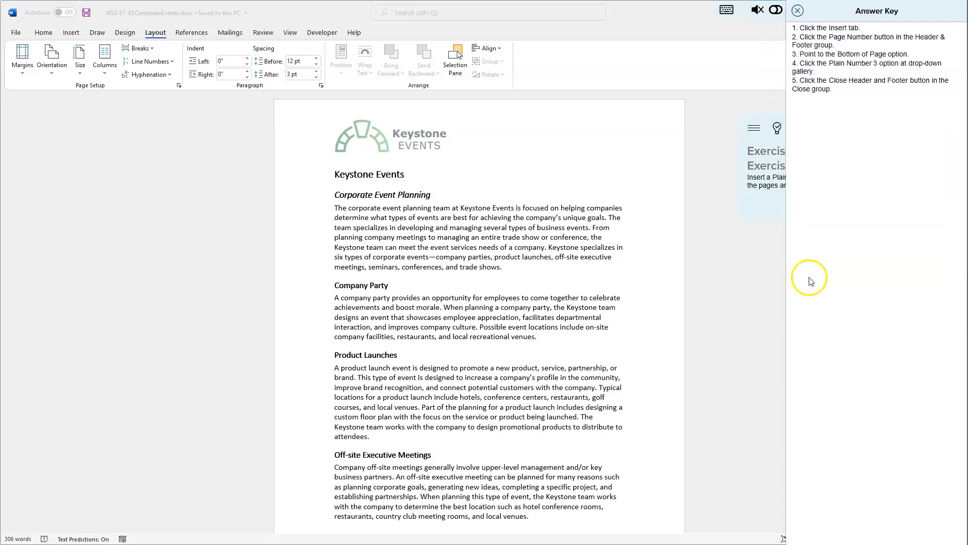
Step: Insert a Plain Number 3 page number at the bottom of the pages and return to the document body
click(70, 33)
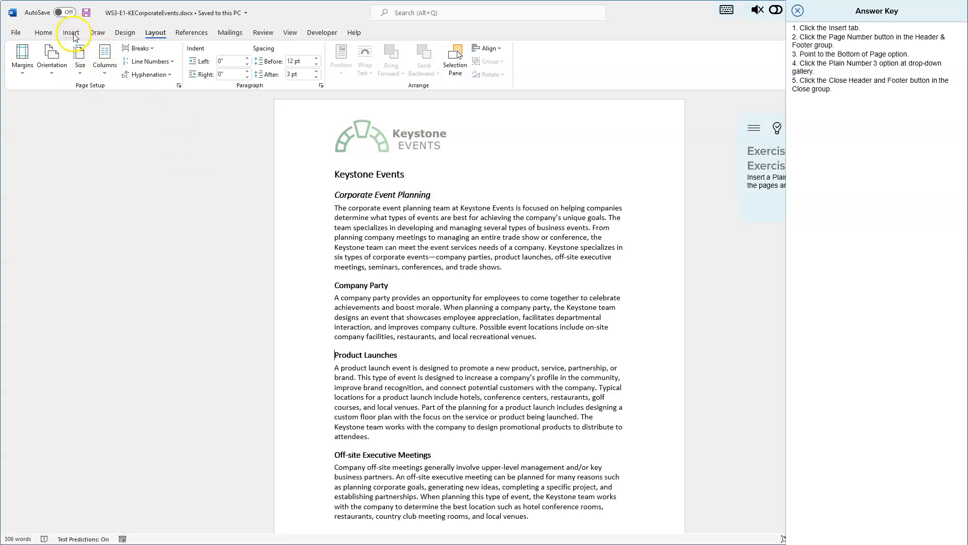
click(71, 33)
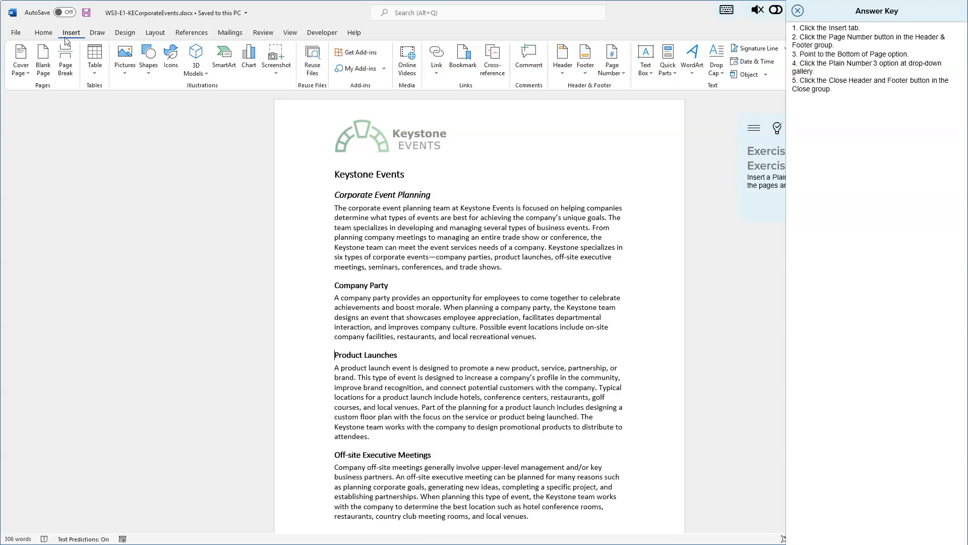
click(612, 56)
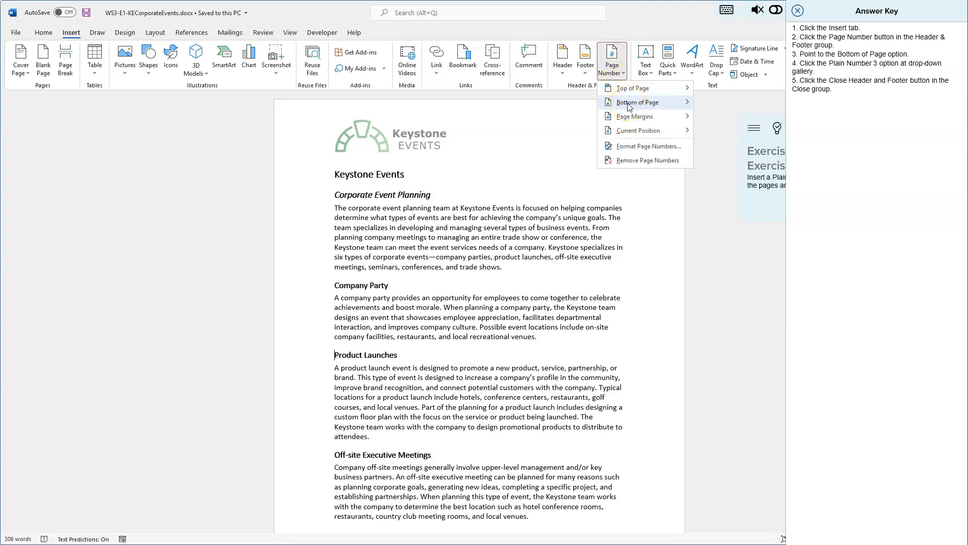
mouse_move(629, 106)
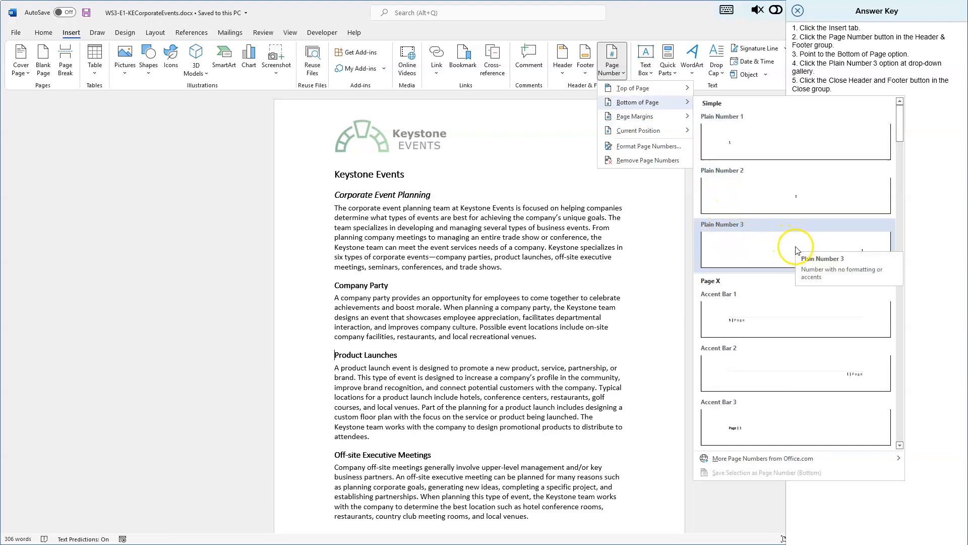
click(759, 255)
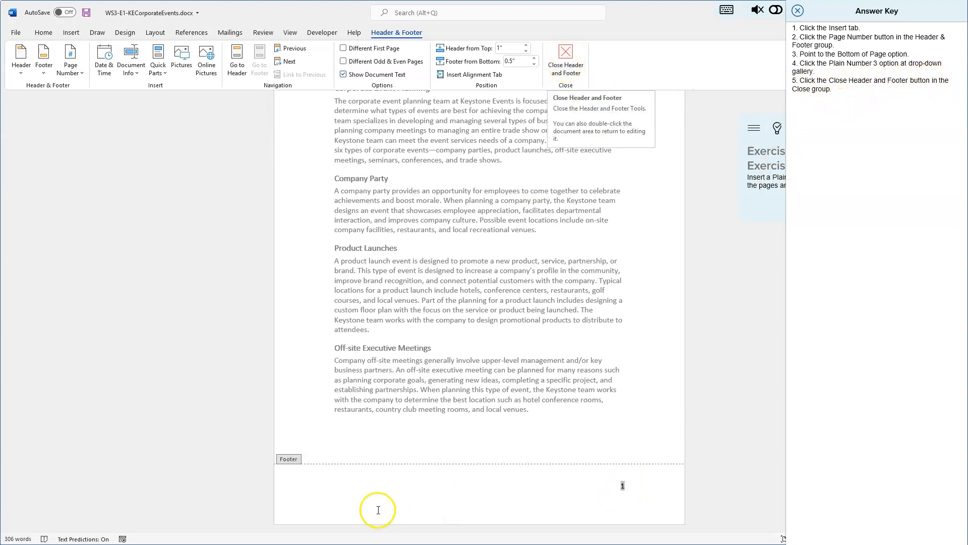
click(568, 55)
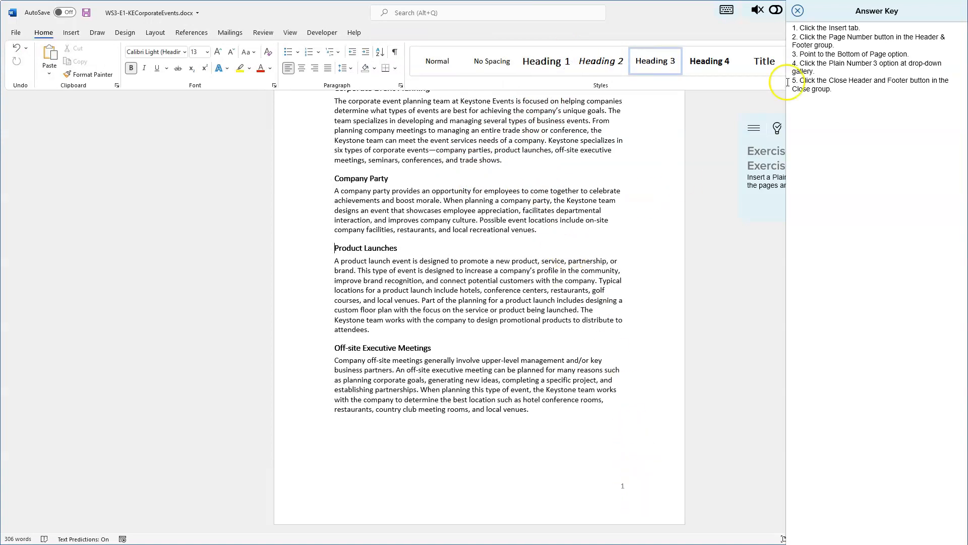
Step: Close the page number answer key and save the document
click(797, 10)
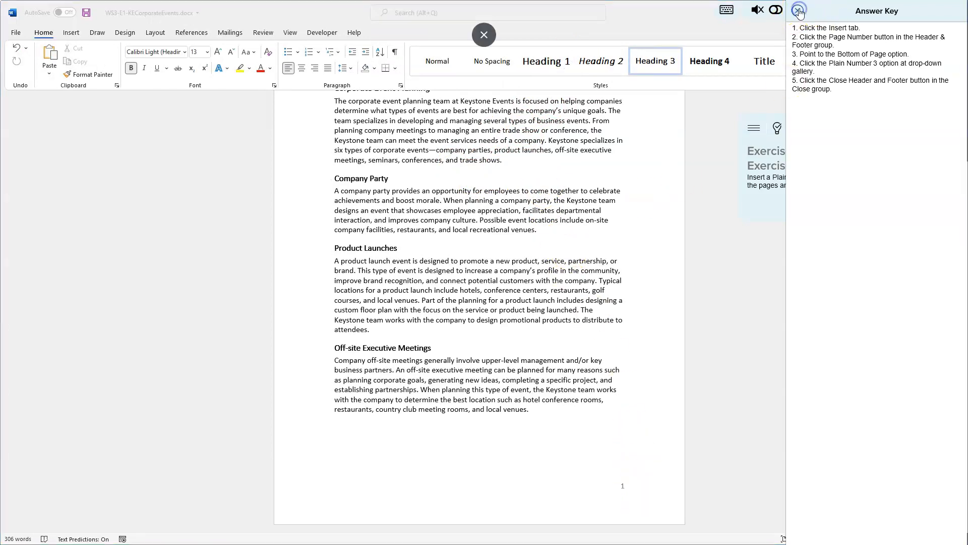
click(172, 223)
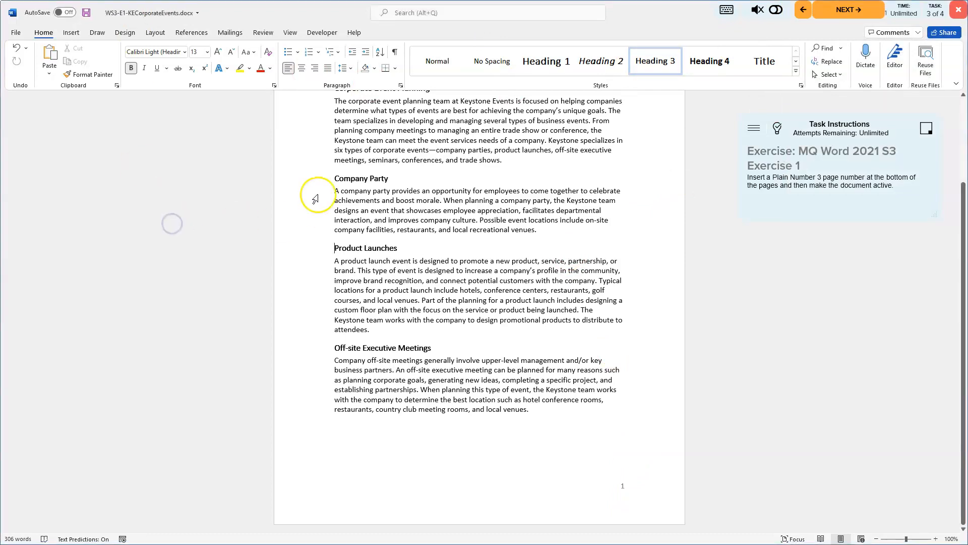
click(88, 14)
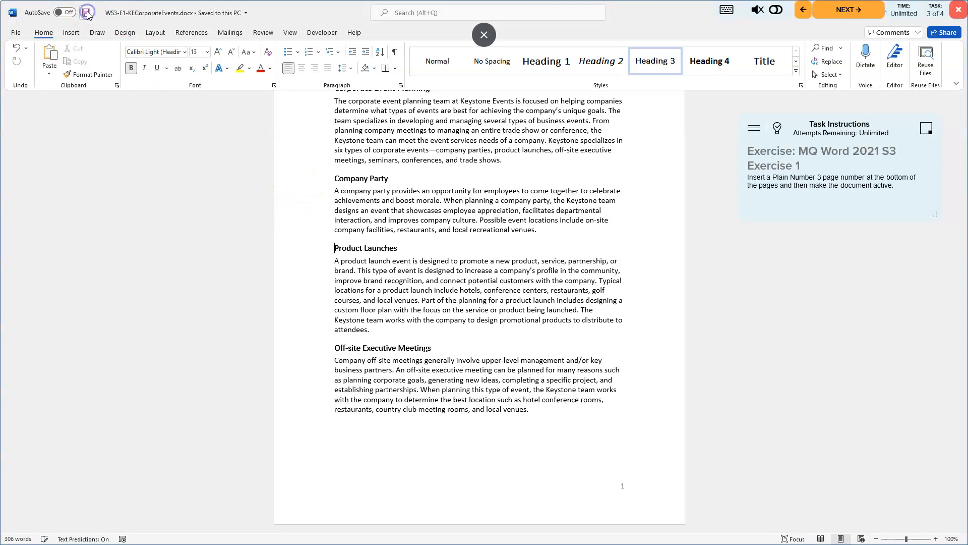
click(808, 126)
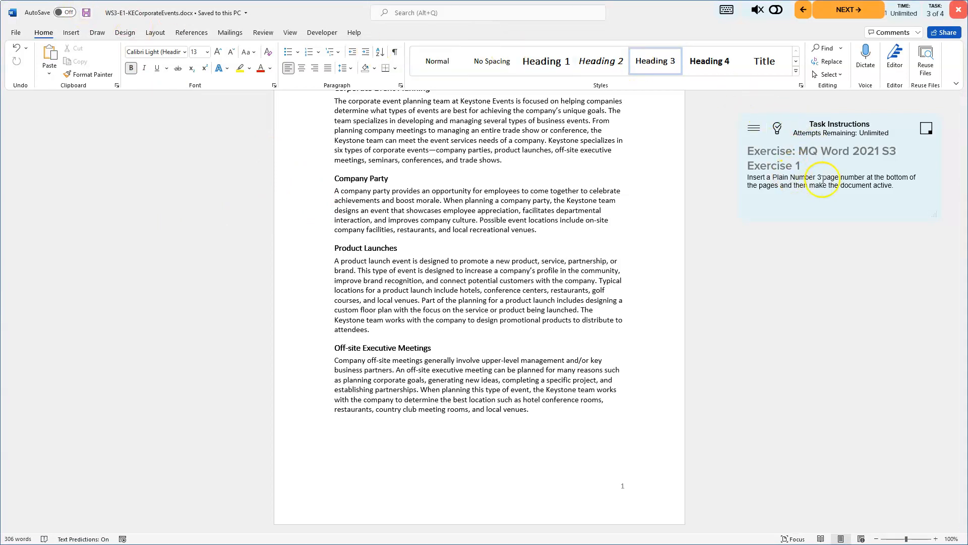
Step: Advance to the fourth task and display its answer key
click(858, 10)
click(775, 247)
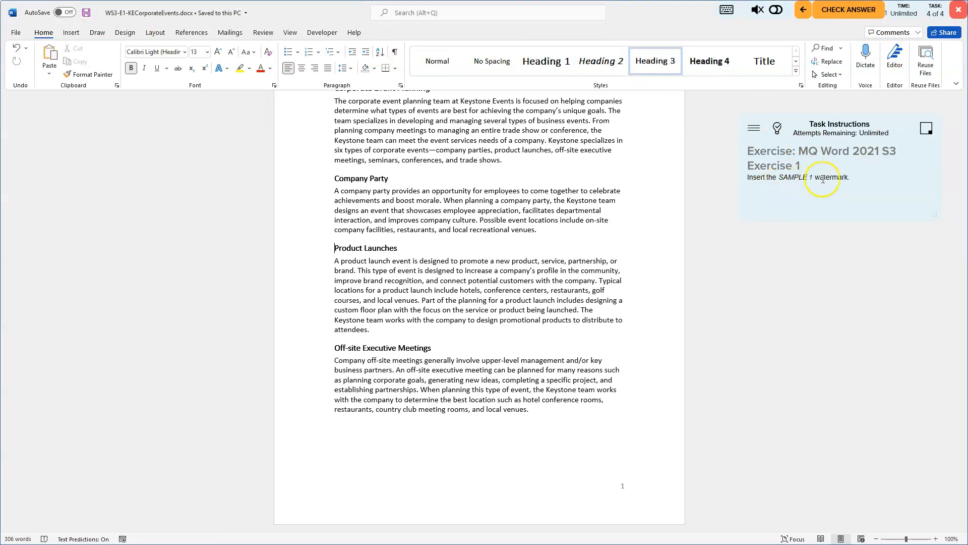
click(777, 127)
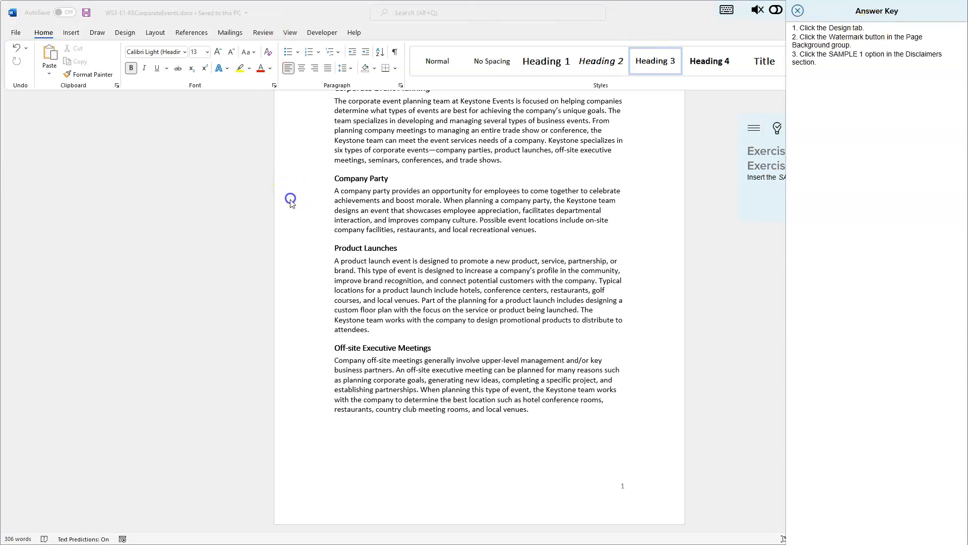
Step: Move the answer key away from the page background options and insert the SAMPLE 1 watermark from the Disclaimers section
click(126, 33)
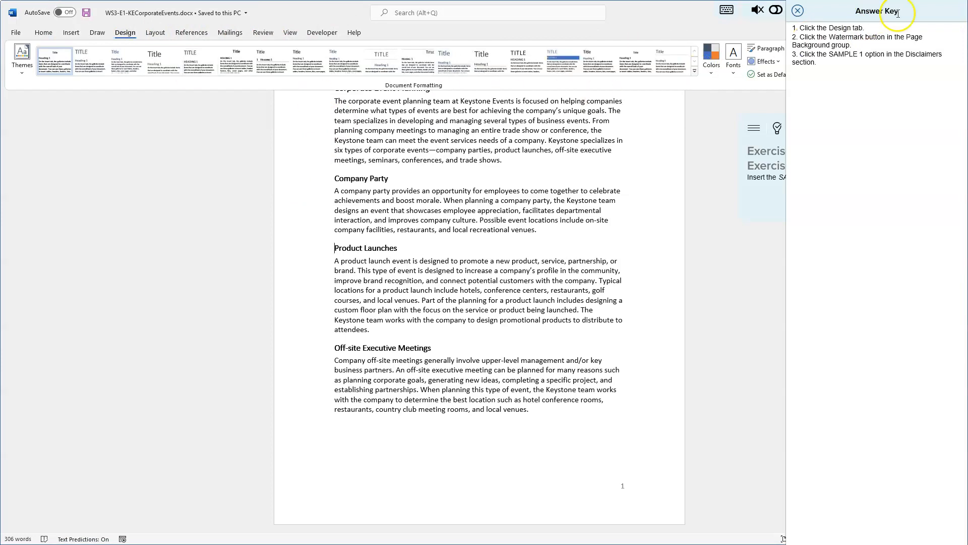
drag(911, 7, 609, 68)
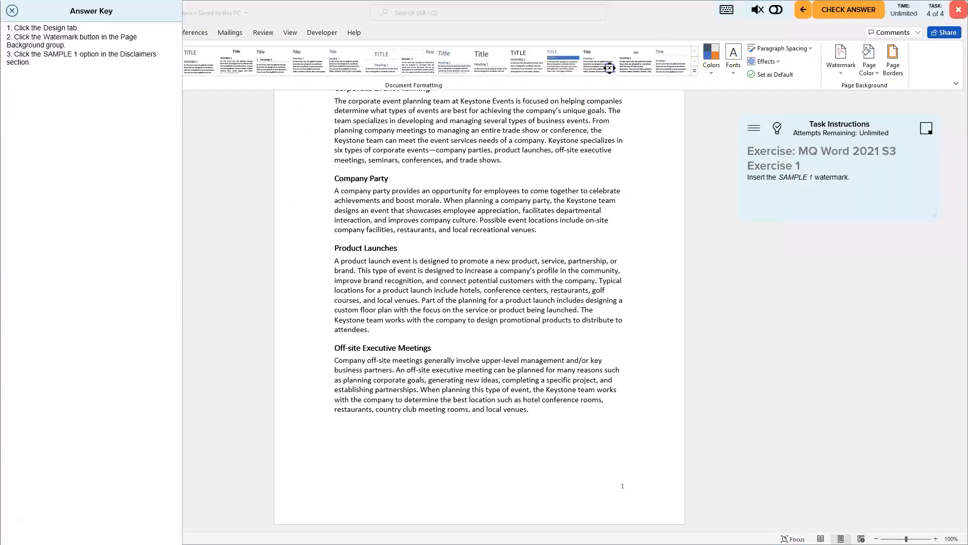
click(841, 55)
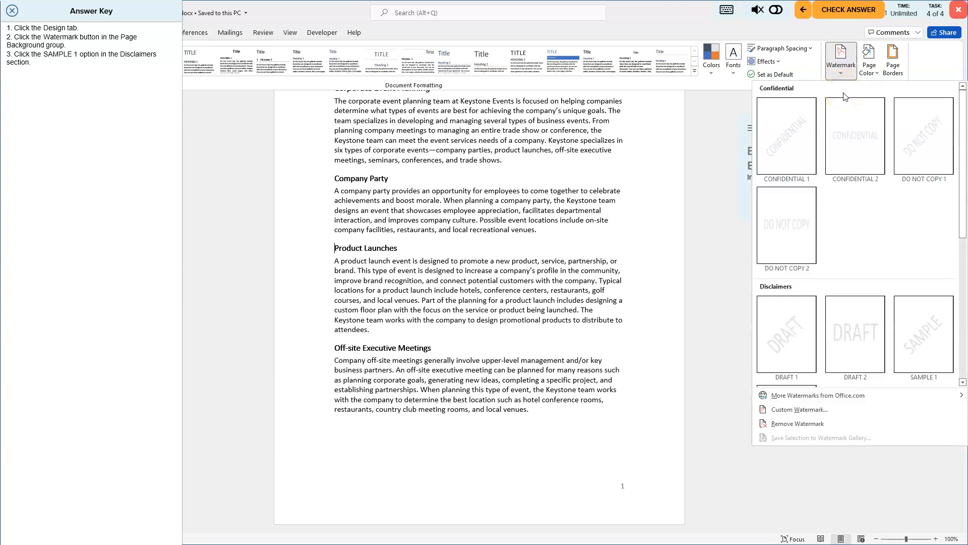
click(926, 329)
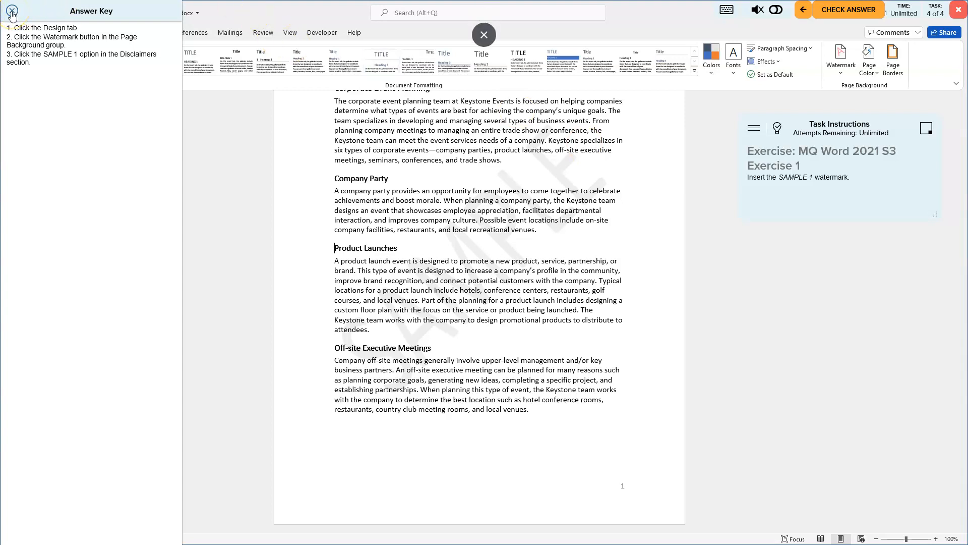
Step: Close the answer key, save the document and submit the exercise for answer checking
click(12, 11)
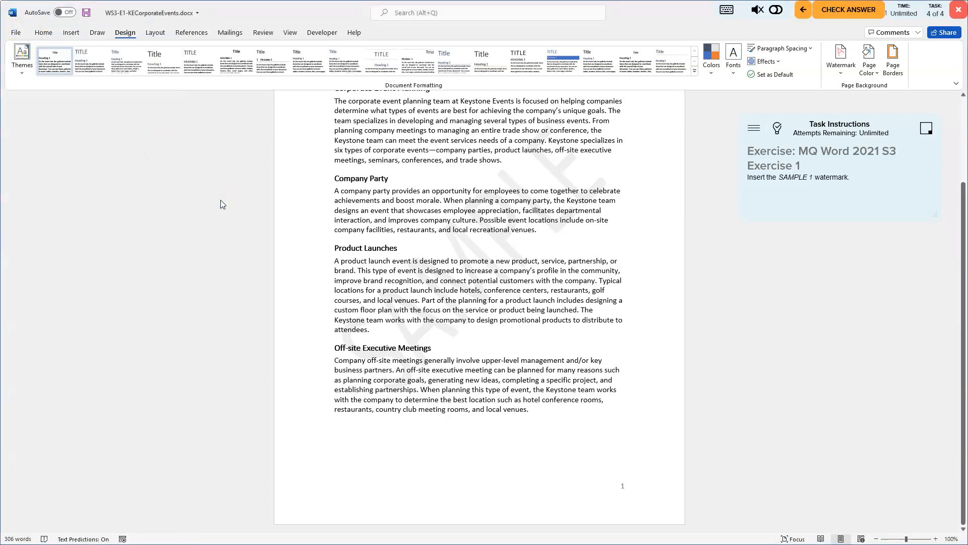
click(88, 14)
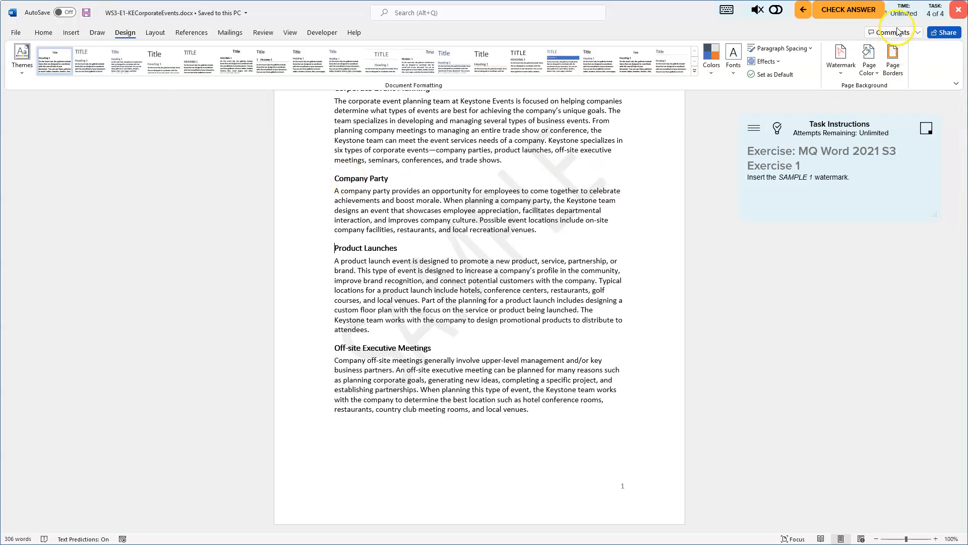
scroll(643, 204, up, 2)
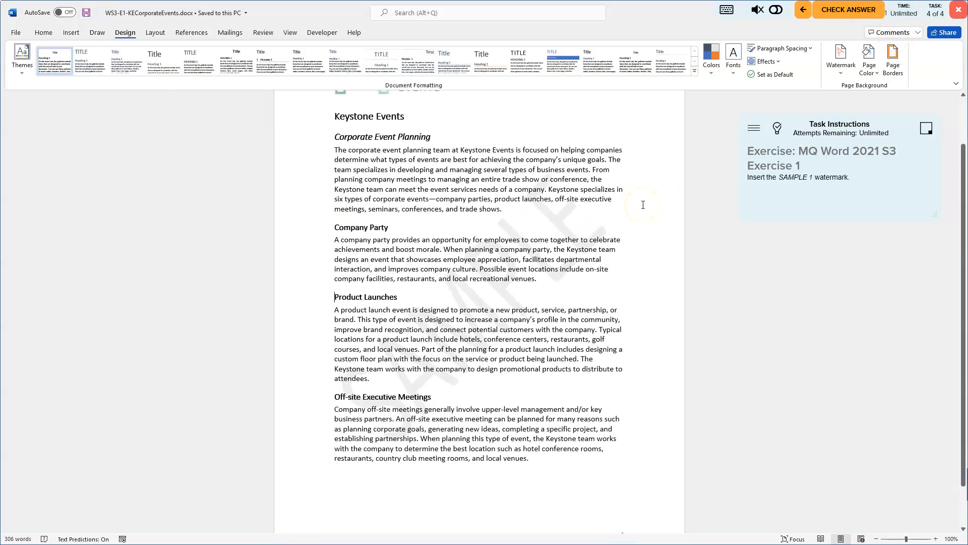
scroll(643, 204, up, 1)
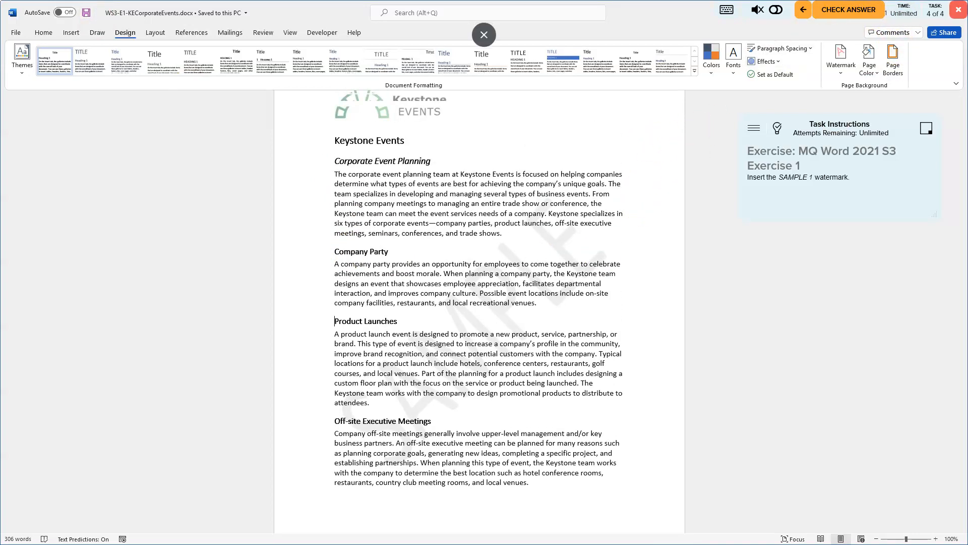
click(844, 9)
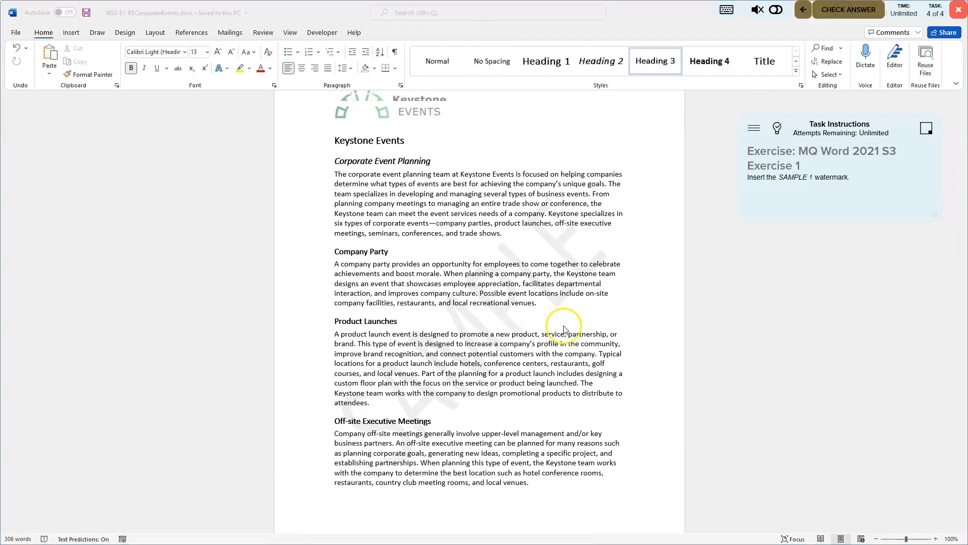